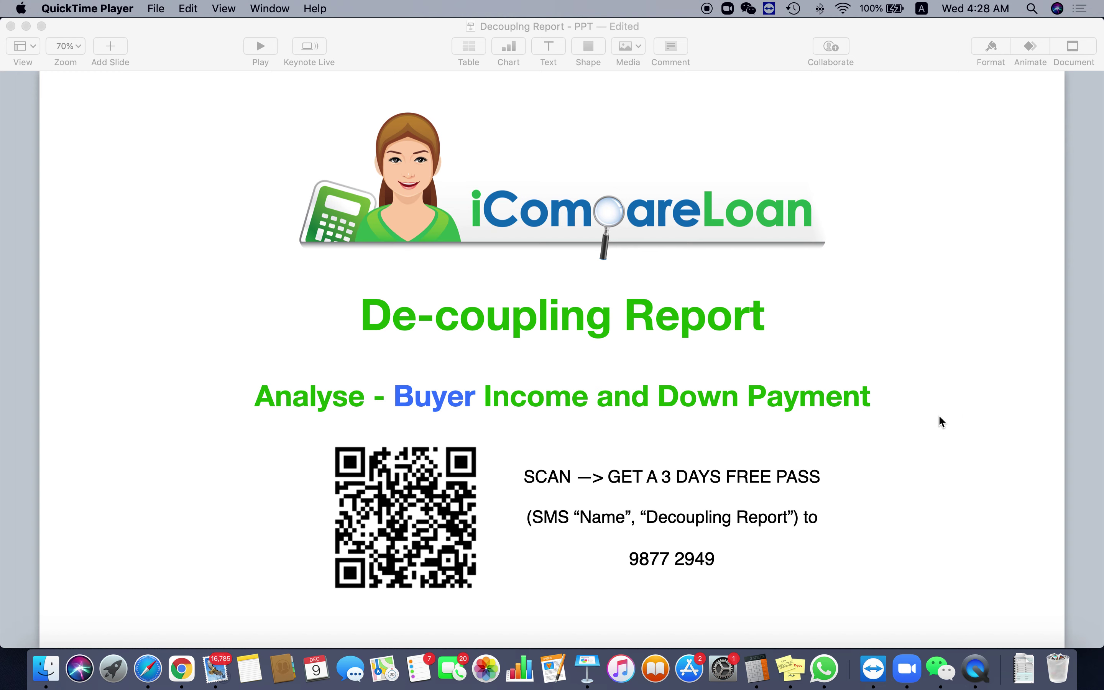
Bring the browser report forward and review the TDSR charts, $9,500 monthly income and $0 CPF balances
{"action": "left_click", "coordinate": [183, 669]}
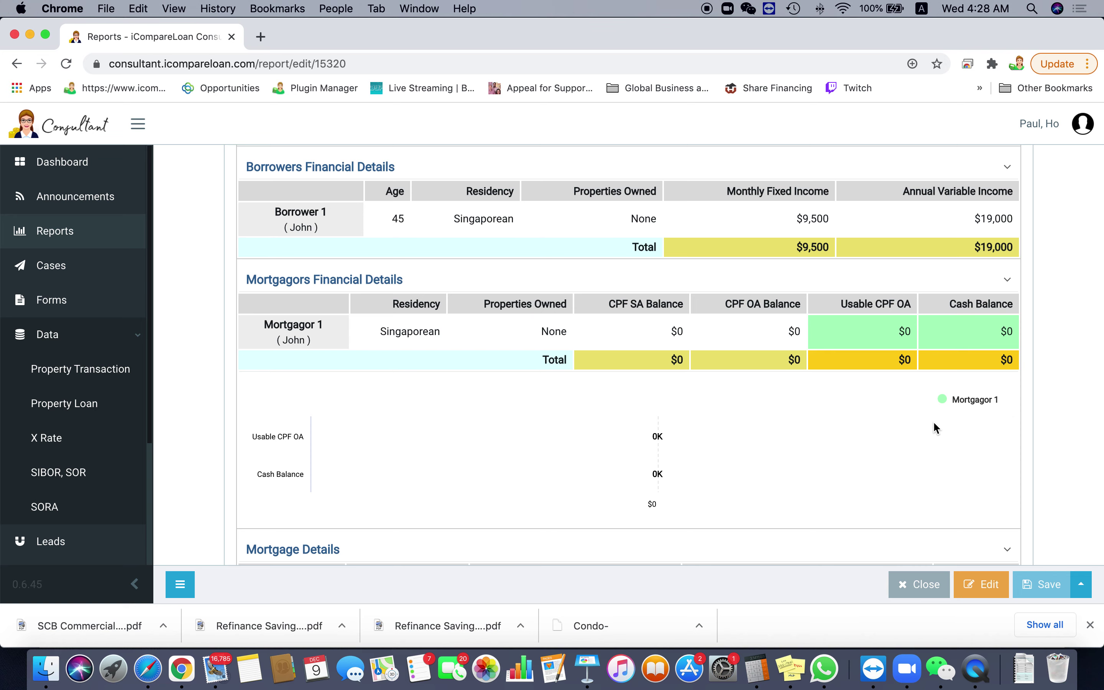
{"action": "scroll", "coordinate": [780, 445], "scroll_direction": "up", "scroll_amount": 6}
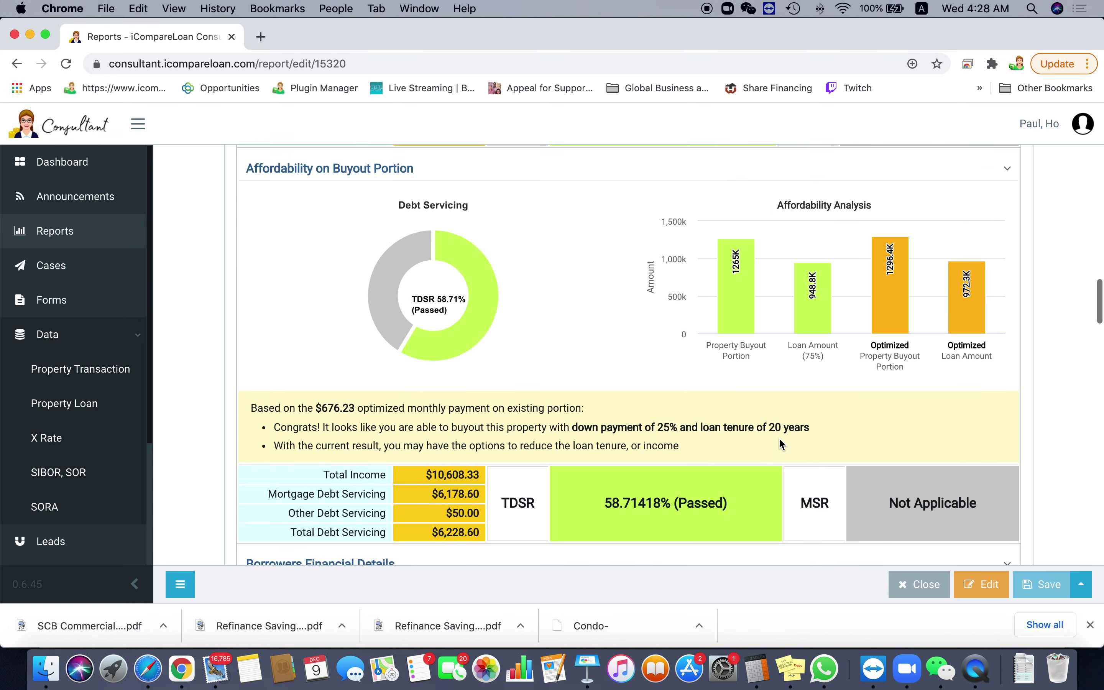
{"action": "scroll", "coordinate": [779, 439], "scroll_direction": "down", "scroll_amount": 7}
{"action": "scroll", "coordinate": [780, 439], "scroll_direction": "down", "scroll_amount": 1}
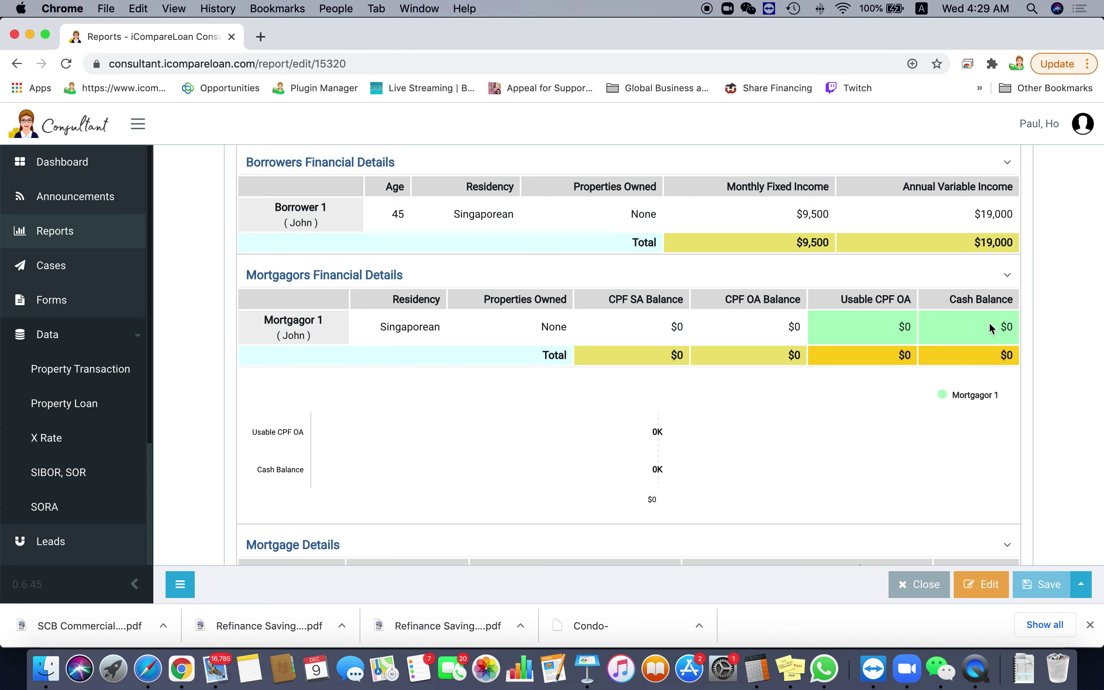
Scroll to Mortgage Details and the cash flow table showing $-258,000 CPF OA and $-99,050 cash
{"action": "scroll", "coordinate": [574, 502], "scroll_direction": "down", "scroll_amount": 3}
{"action": "scroll", "coordinate": [573, 500], "scroll_direction": "down", "scroll_amount": 5}
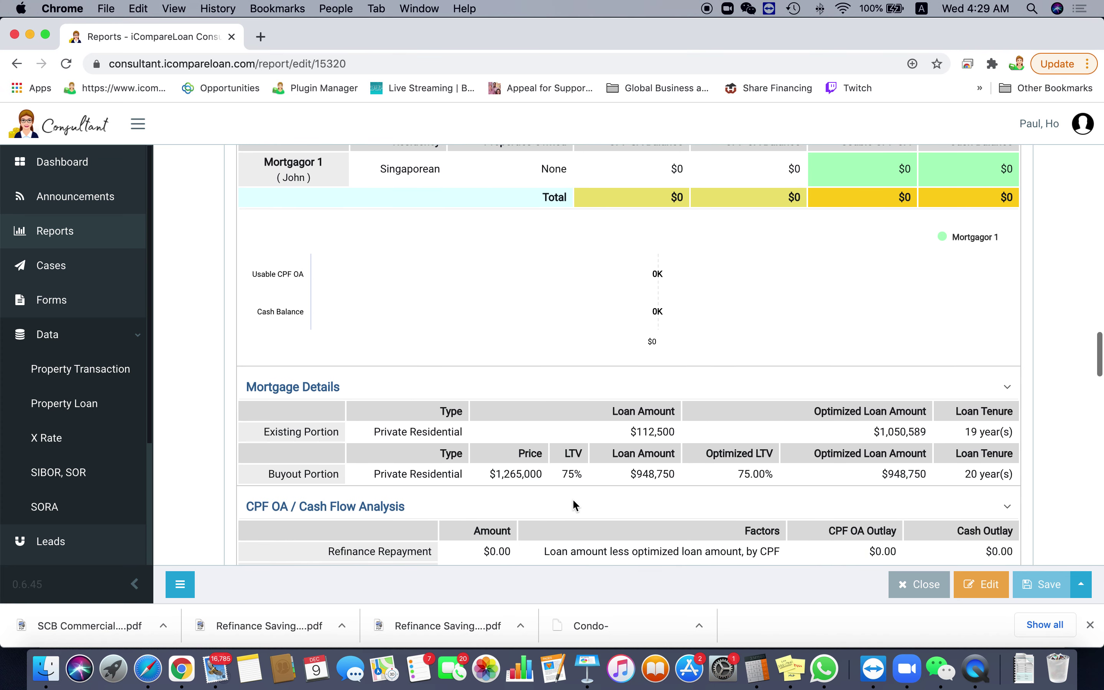
{"action": "scroll", "coordinate": [570, 498], "scroll_direction": "down", "scroll_amount": 1}
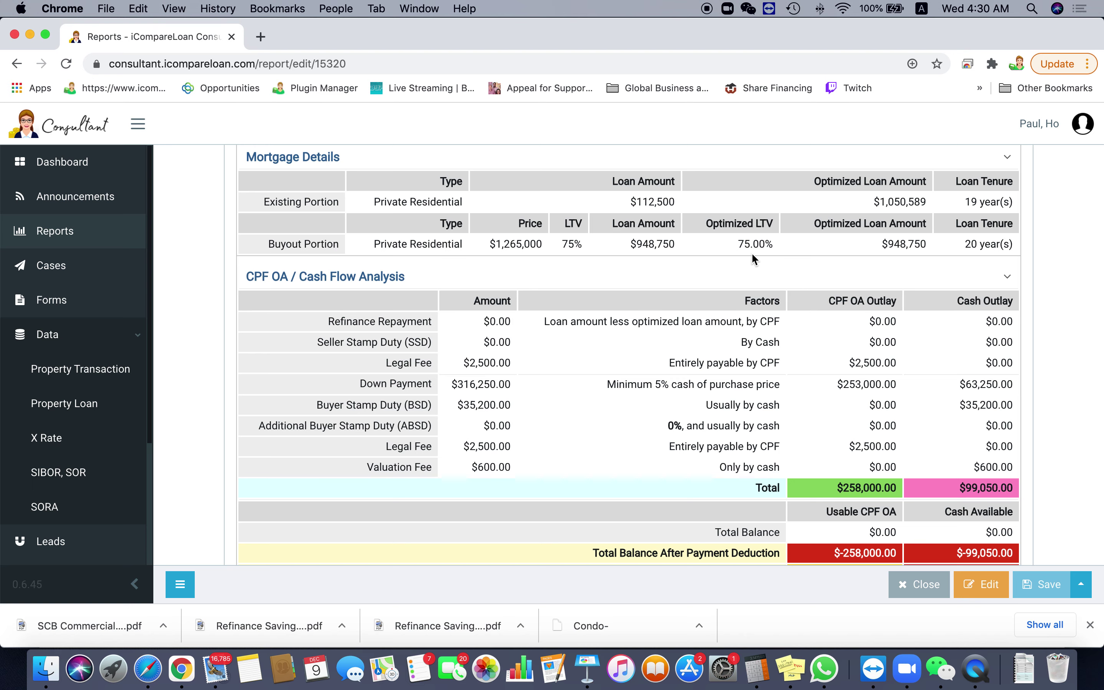
Scroll to the totals splitting the $316,250 down payment into $253,000 CPF OA and $63,250 cash
{"action": "scroll", "coordinate": [1061, 258], "scroll_direction": "down", "scroll_amount": 1}
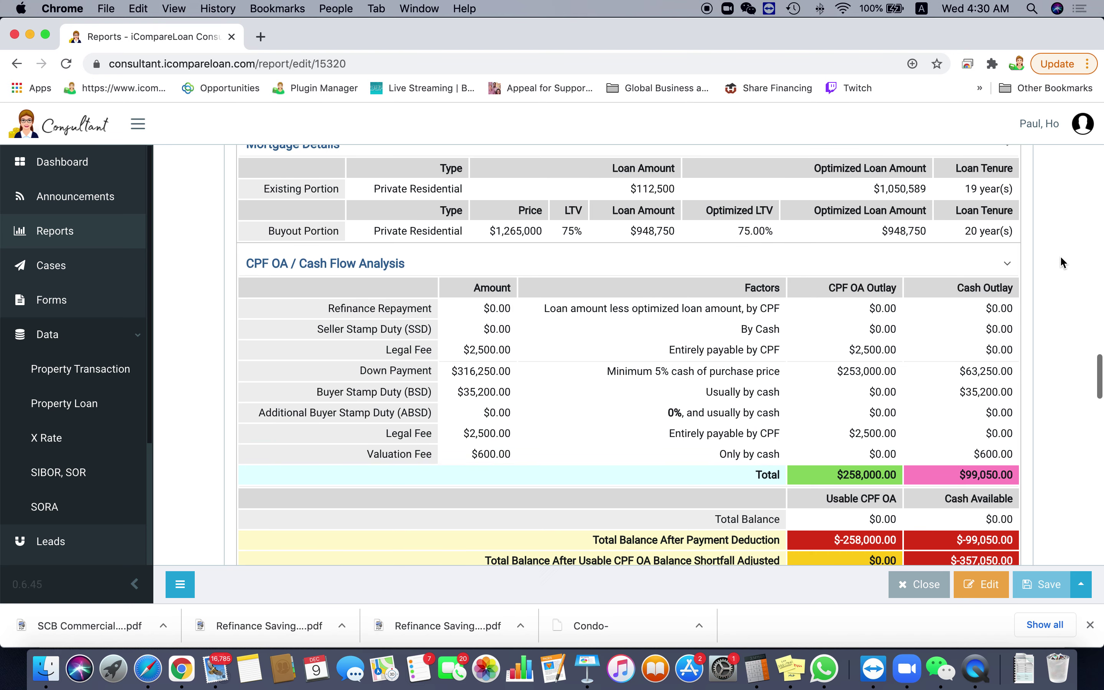
{"action": "scroll", "coordinate": [1061, 262], "scroll_direction": "down", "scroll_amount": 4}
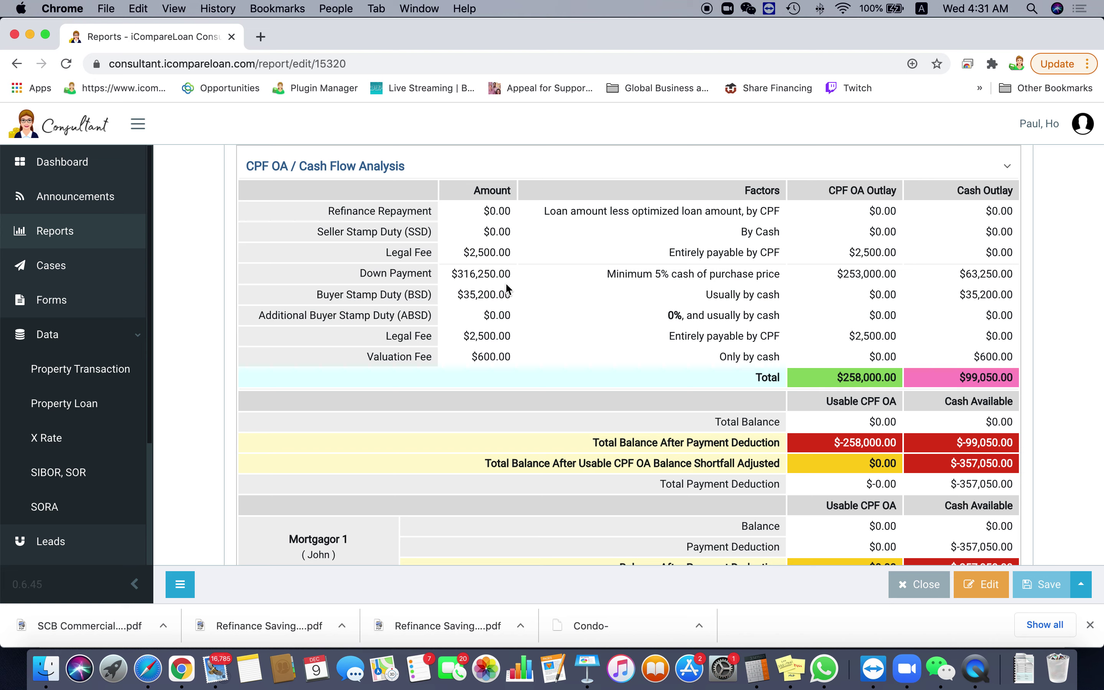
View the slide 5 buyout diagram in Keynote's slide navigator, then return to the loan report
{"action": "left_click", "coordinate": [589, 671]}
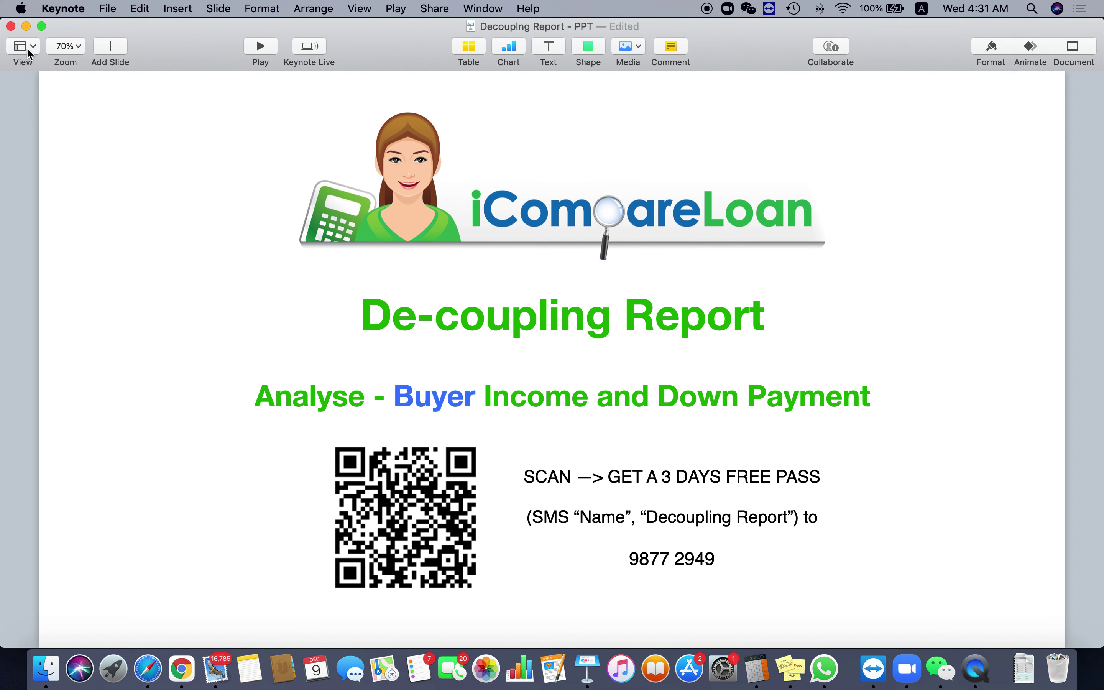
{"action": "left_click", "coordinate": [27, 47]}
{"action": "left_click", "coordinate": [57, 72]}
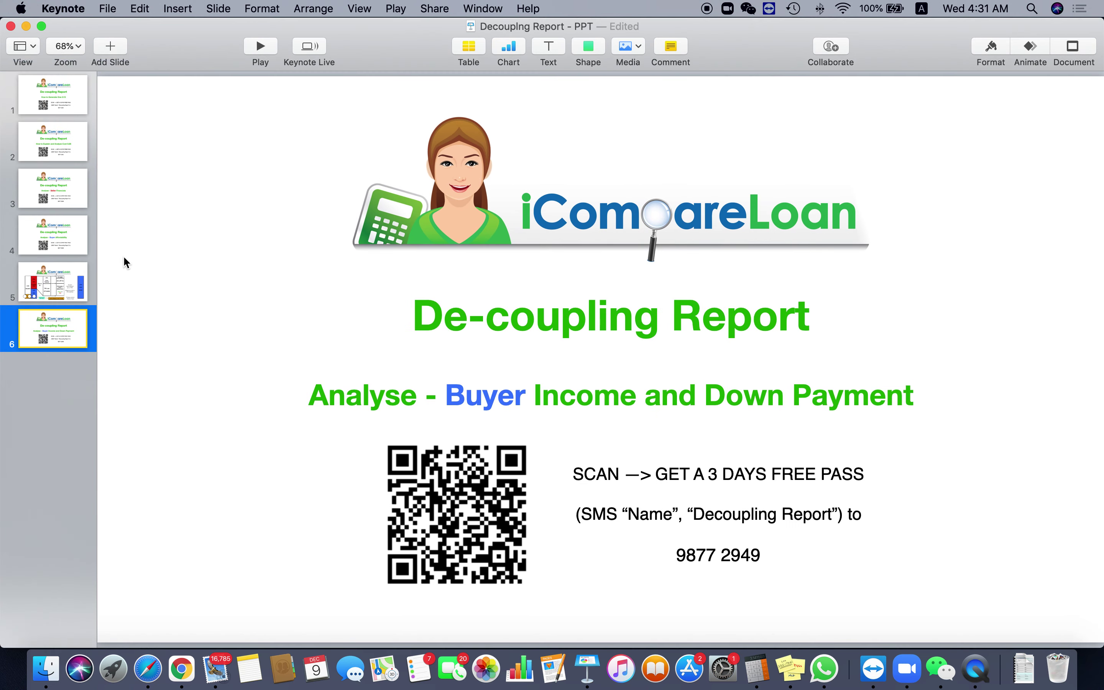
{"action": "left_click", "coordinate": [64, 272]}
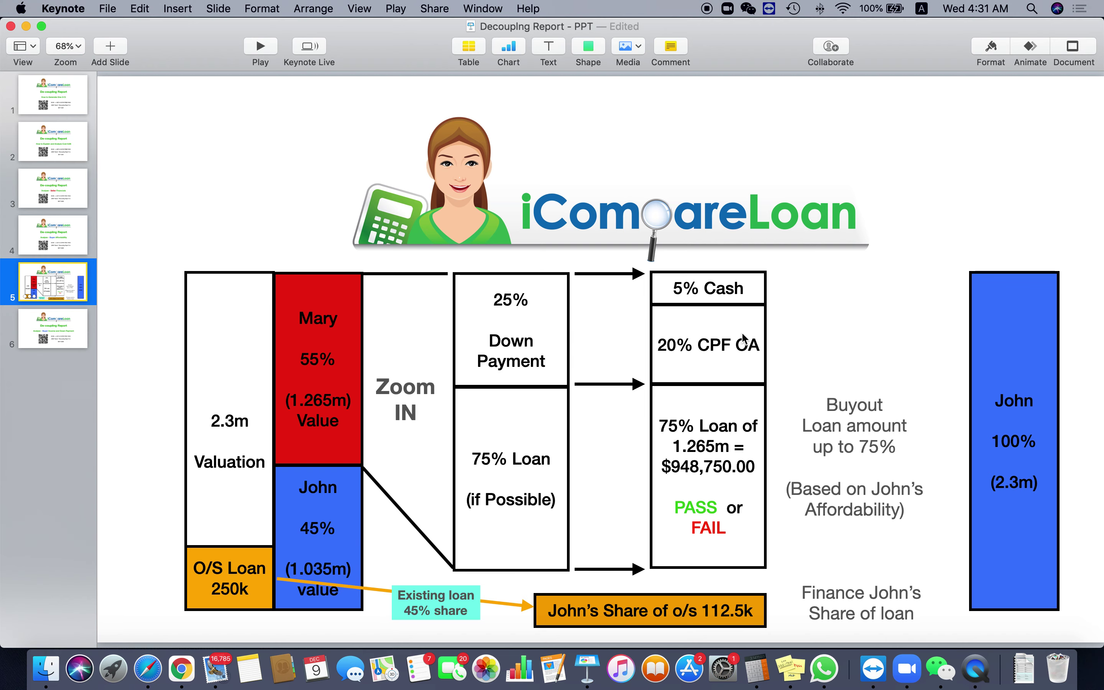
{"action": "left_click", "coordinate": [182, 669]}
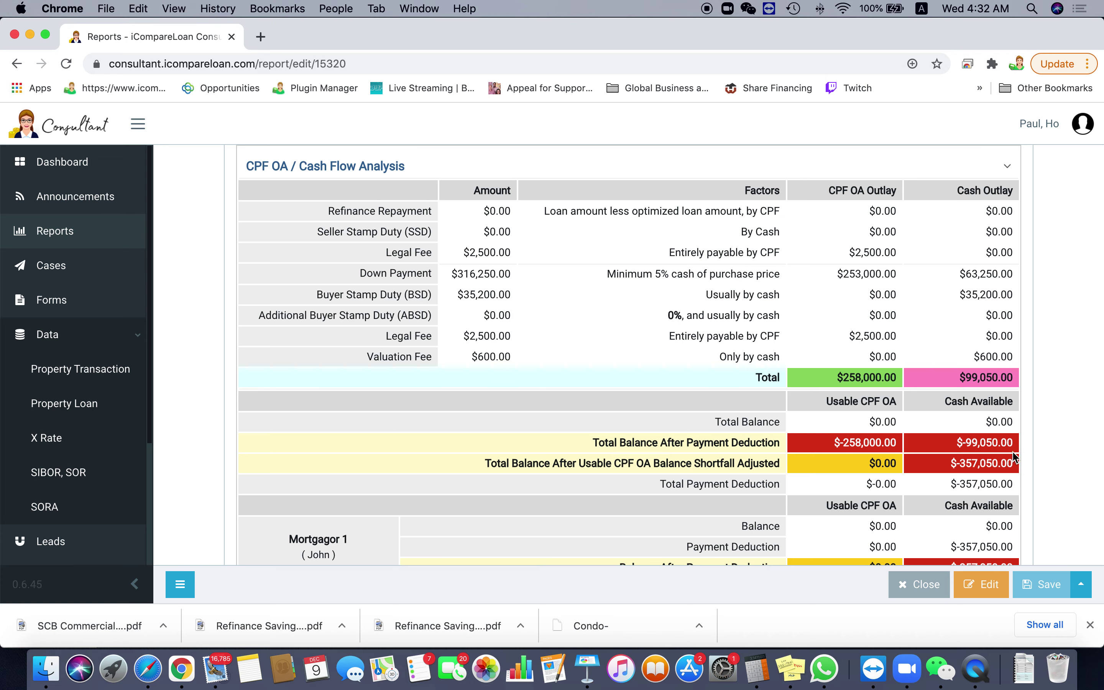
{"action": "scroll", "coordinate": [931, 463], "scroll_direction": "down", "scroll_amount": 2}
{"action": "scroll", "coordinate": [931, 463], "scroll_direction": "down", "scroll_amount": 4}
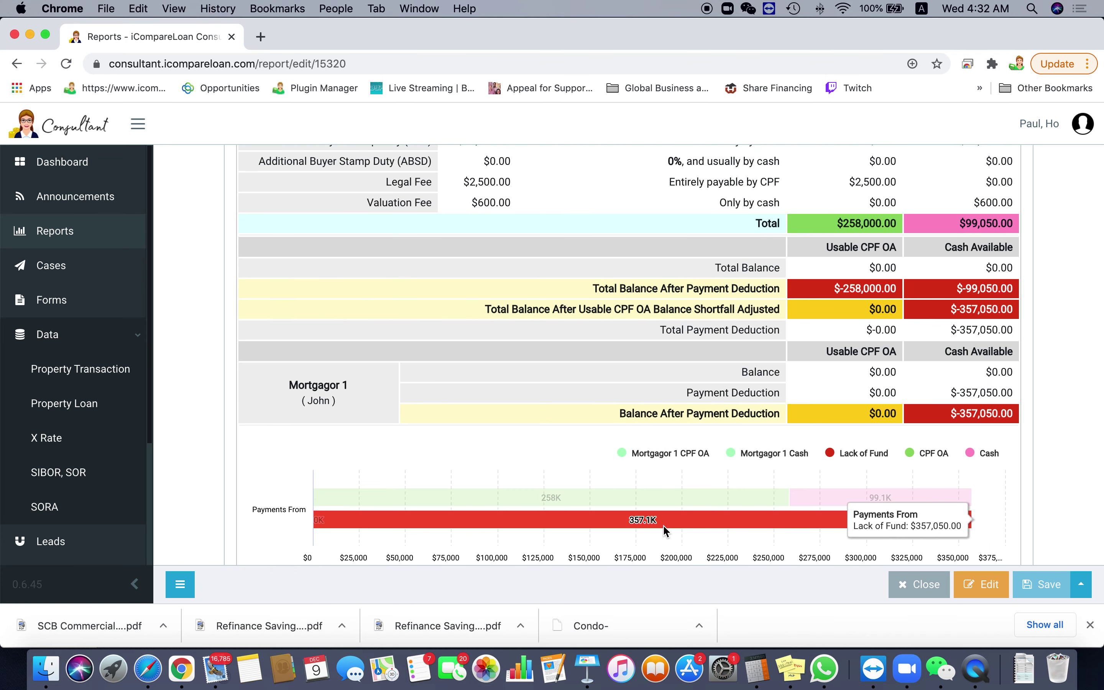
{"action": "scroll", "coordinate": [666, 525], "scroll_direction": "down", "scroll_amount": 1}
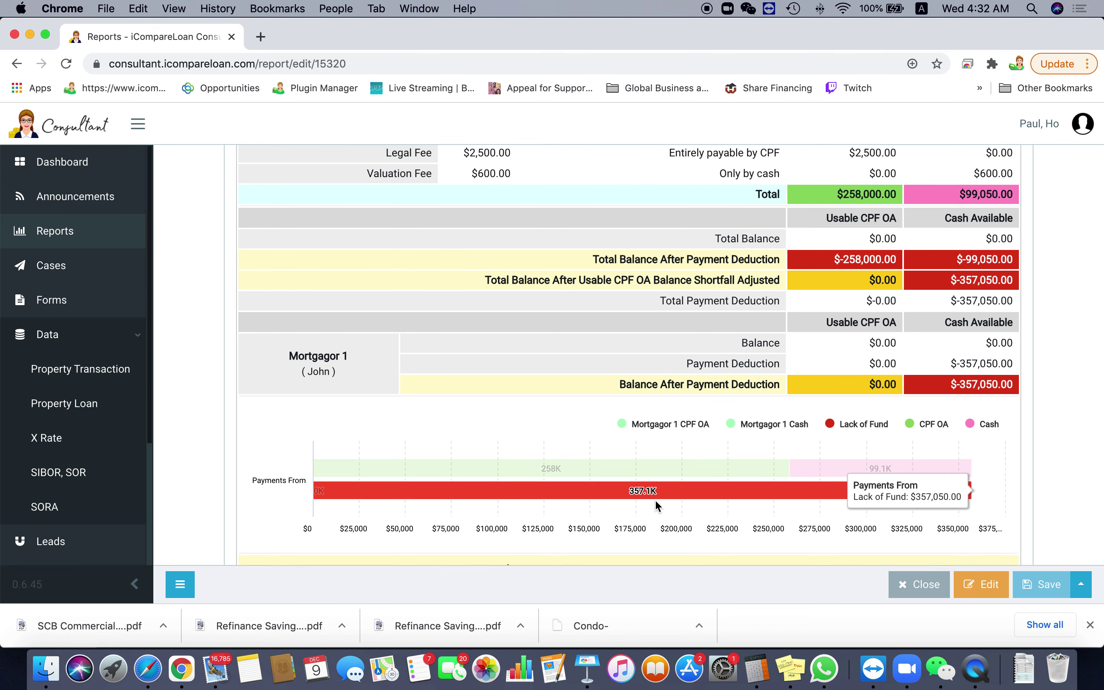
{"action": "scroll", "coordinate": [675, 502], "scroll_direction": "down", "scroll_amount": 4}
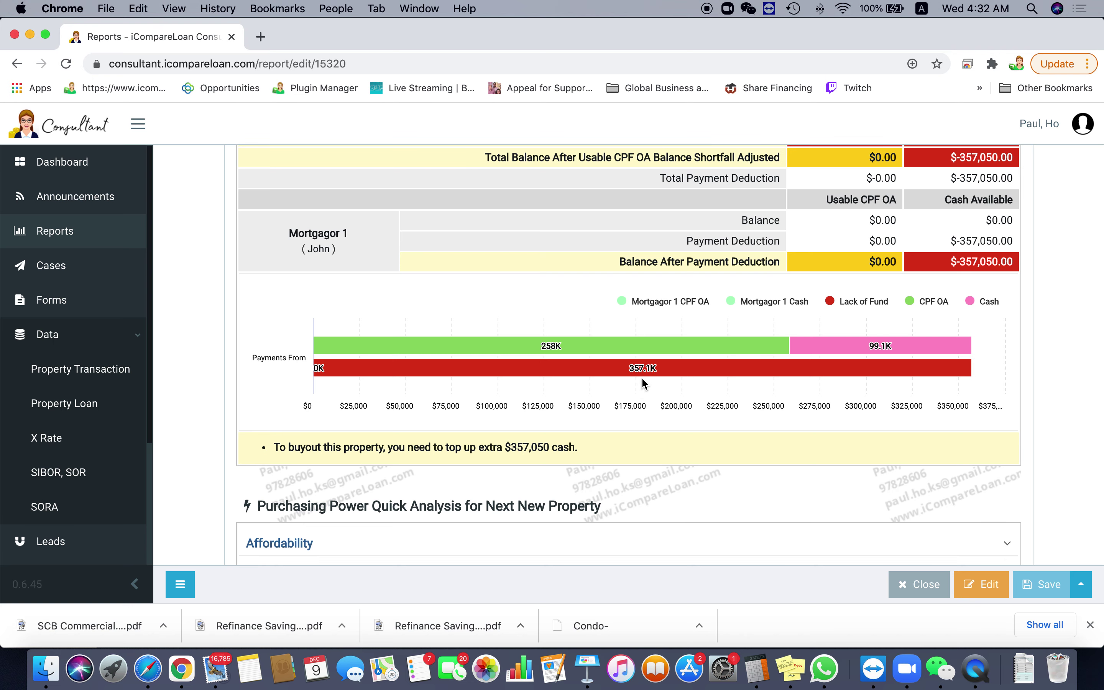
{"action": "mouse_move", "coordinate": [642, 377]}
{"action": "scroll", "coordinate": [304, 460], "scroll_direction": "up", "scroll_amount": 1}
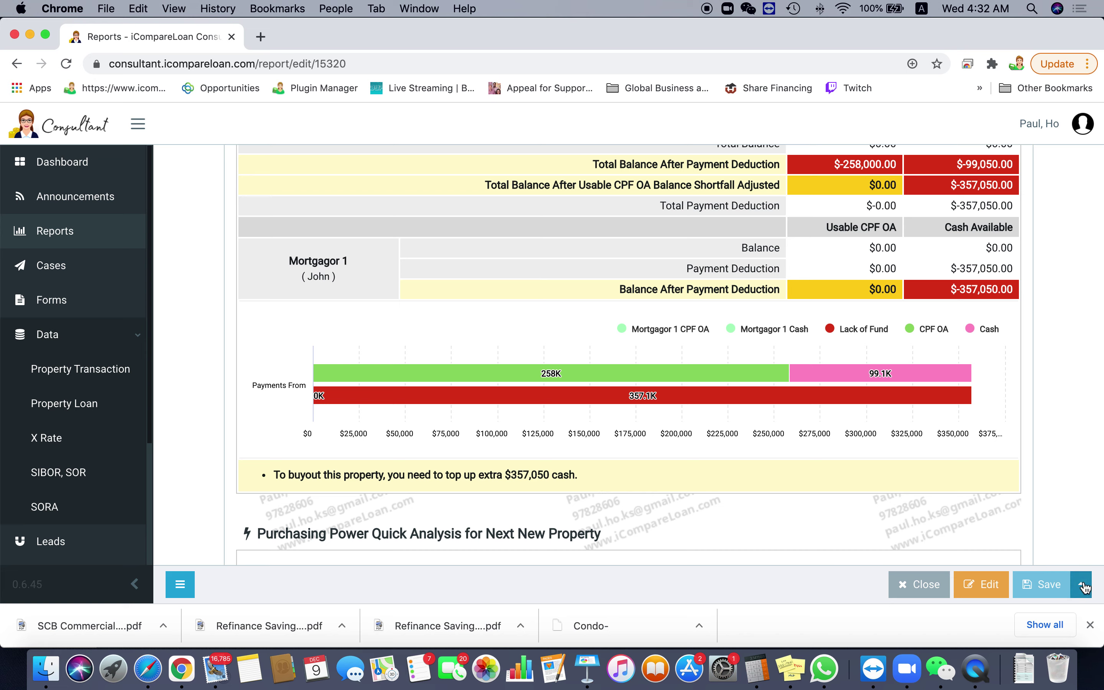
{"action": "scroll", "coordinate": [1054, 558], "scroll_direction": "up", "scroll_amount": 2}
{"action": "scroll", "coordinate": [1054, 557], "scroll_direction": "up", "scroll_amount": 5}
{"action": "scroll", "coordinate": [1043, 550], "scroll_direction": "down", "scroll_amount": 1}
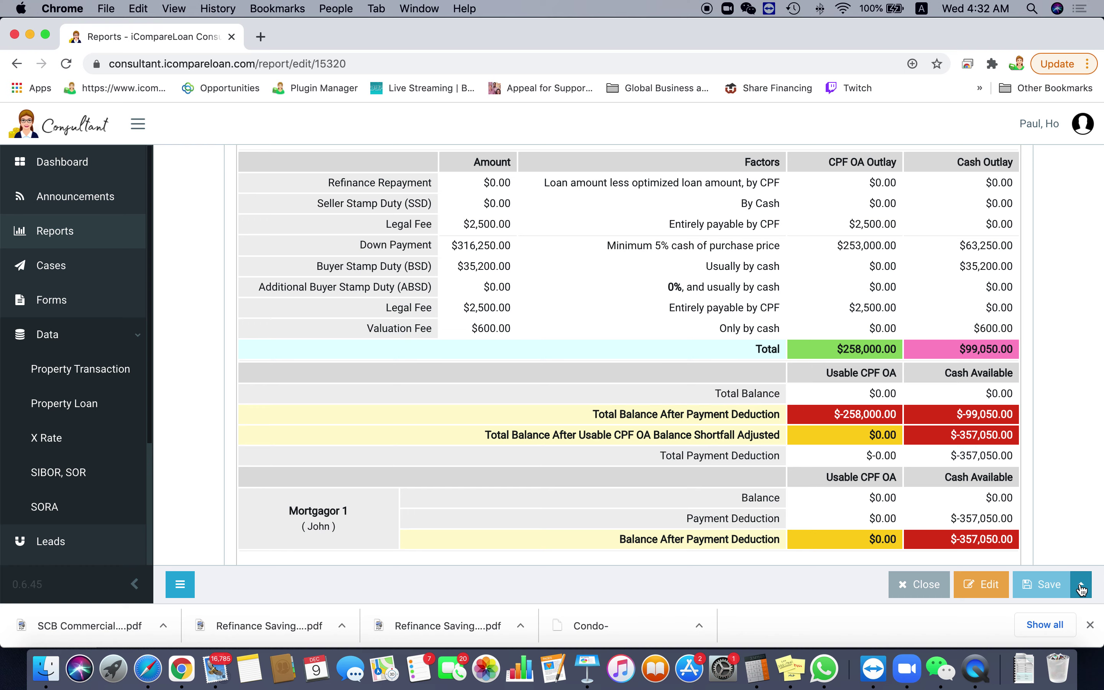
Save a report copy, replacing 'Buyout Financial' with 'DownPayment Analysis' and step 4 with 5
{"action": "left_click", "coordinate": [1087, 583]}
{"action": "left_click", "coordinate": [1036, 551]}
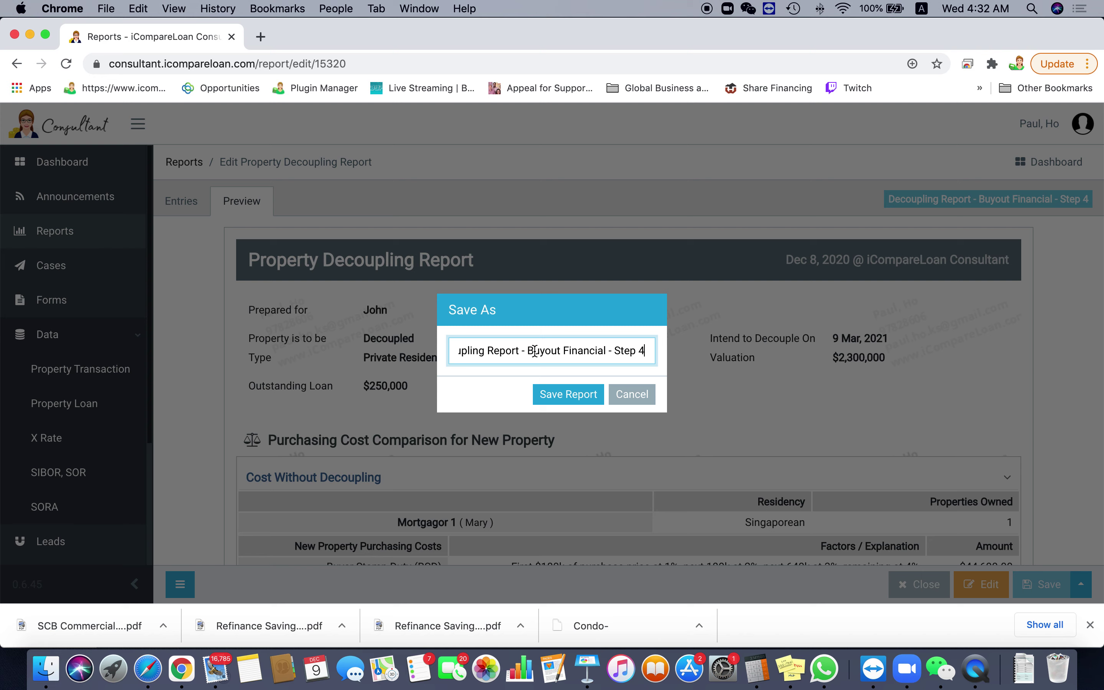
{"action": "left_click_drag", "start_coordinate": [528, 352], "coordinate": [607, 355]}
{"action": "type", "text": "Down"}
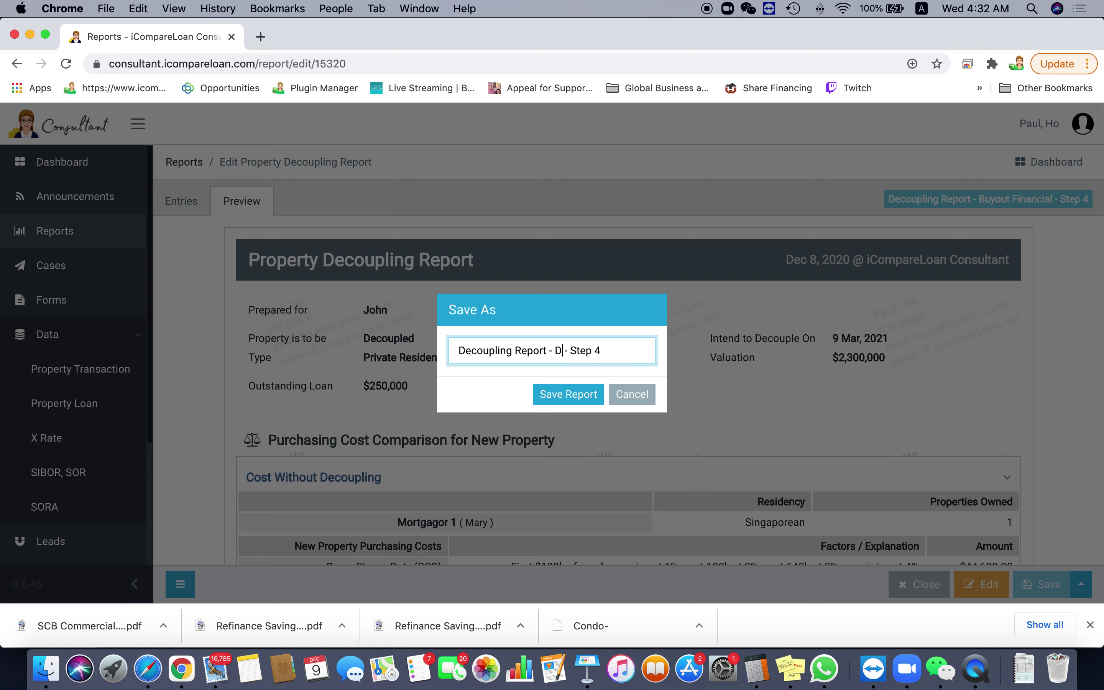
{"action": "type", "text": "Payment Analysis"}
{"action": "key", "text": "Right"}
{"action": "key", "text": "Right"}
{"action": "key", "text": "Right"}
{"action": "key", "text": "Right"}
{"action": "key", "text": "Right"}
{"action": "key", "text": "Right"}
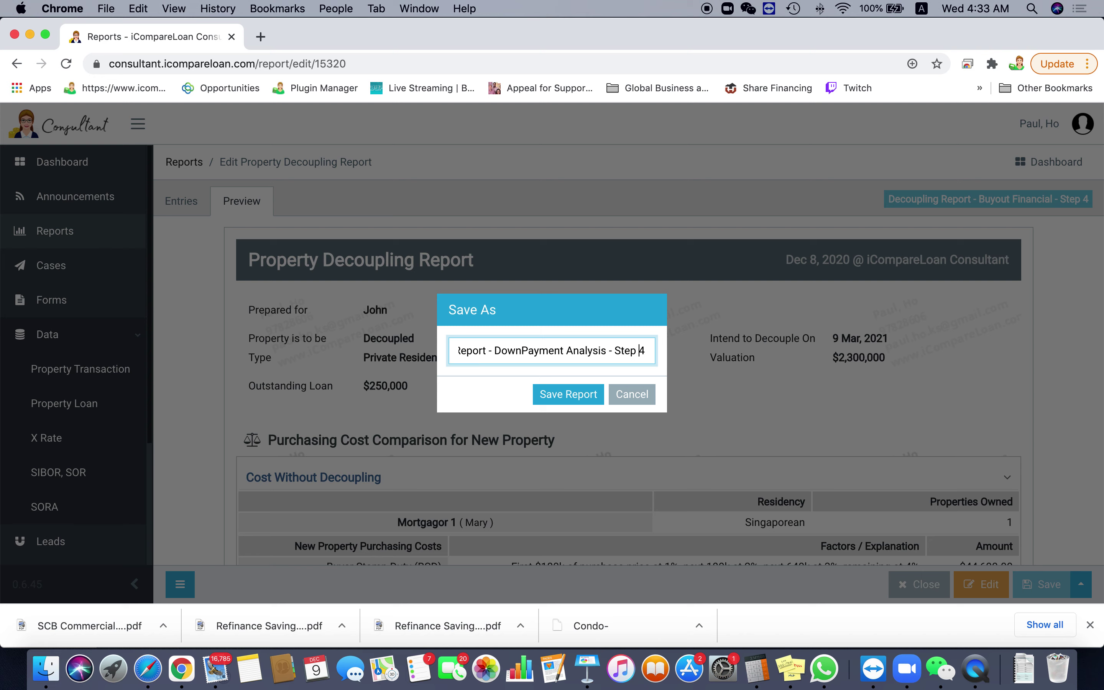
{"action": "key", "text": "Delete"}
{"action": "type", "text": "5"}
{"action": "left_click", "coordinate": [571, 398]}
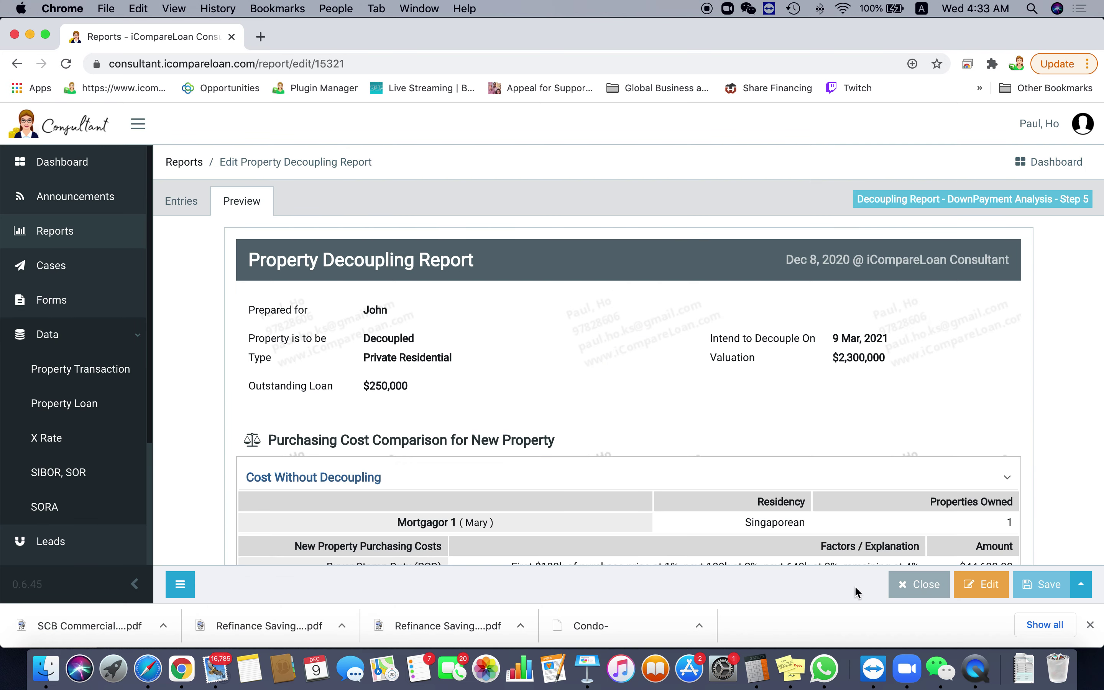